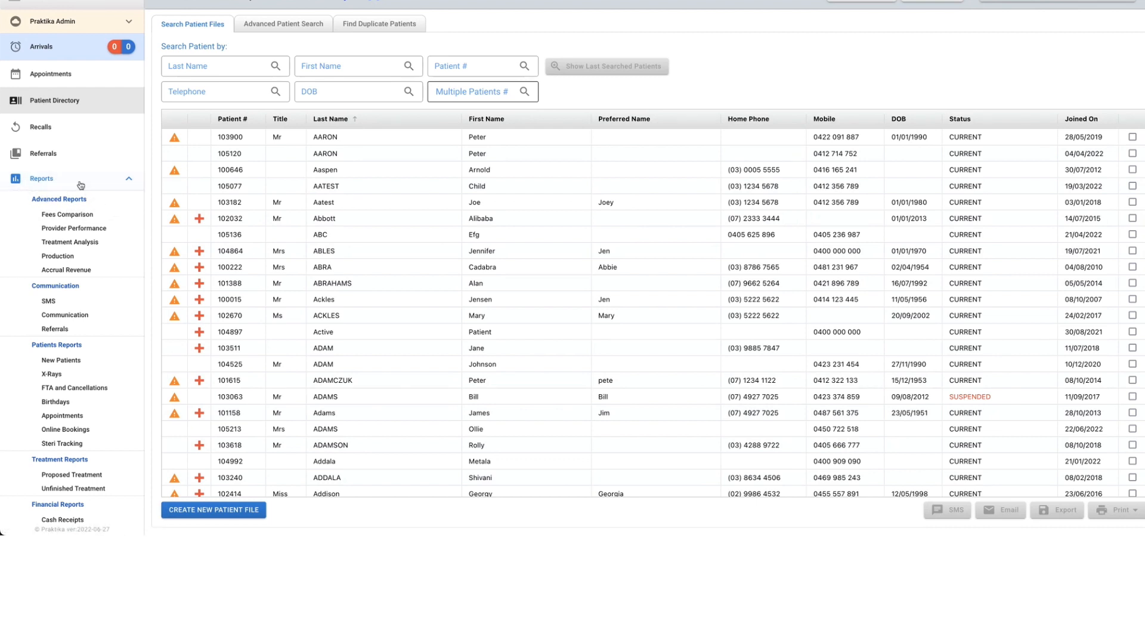
# - Open the Production report from the advanced reports and collapse the side navigation to widen the table
pyautogui.click(57, 257)
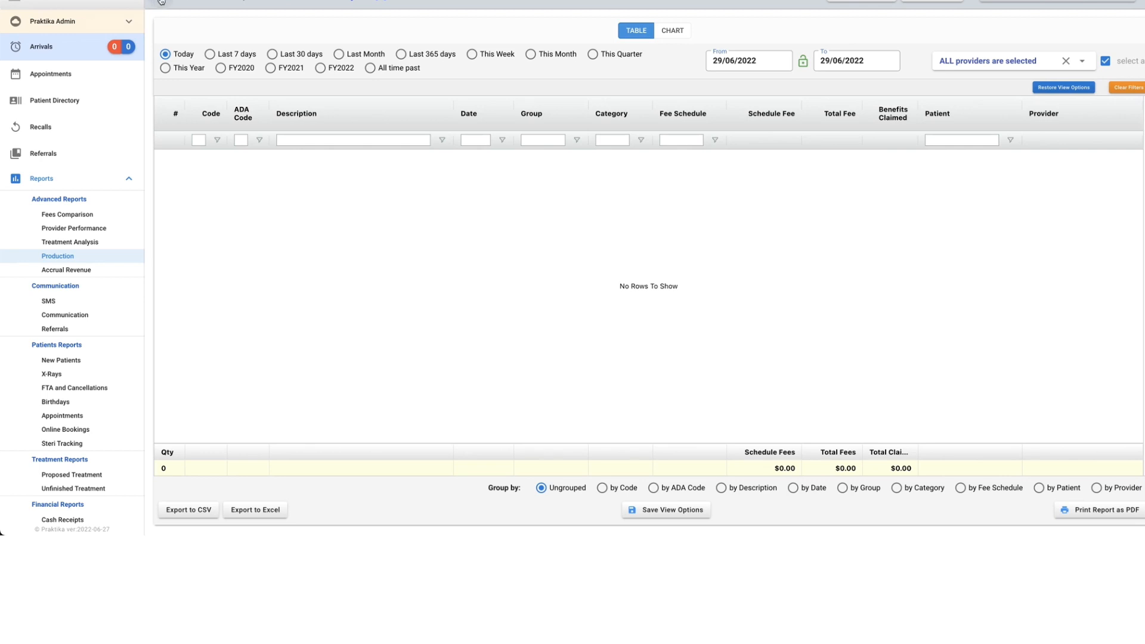
pyautogui.click(161, 1)
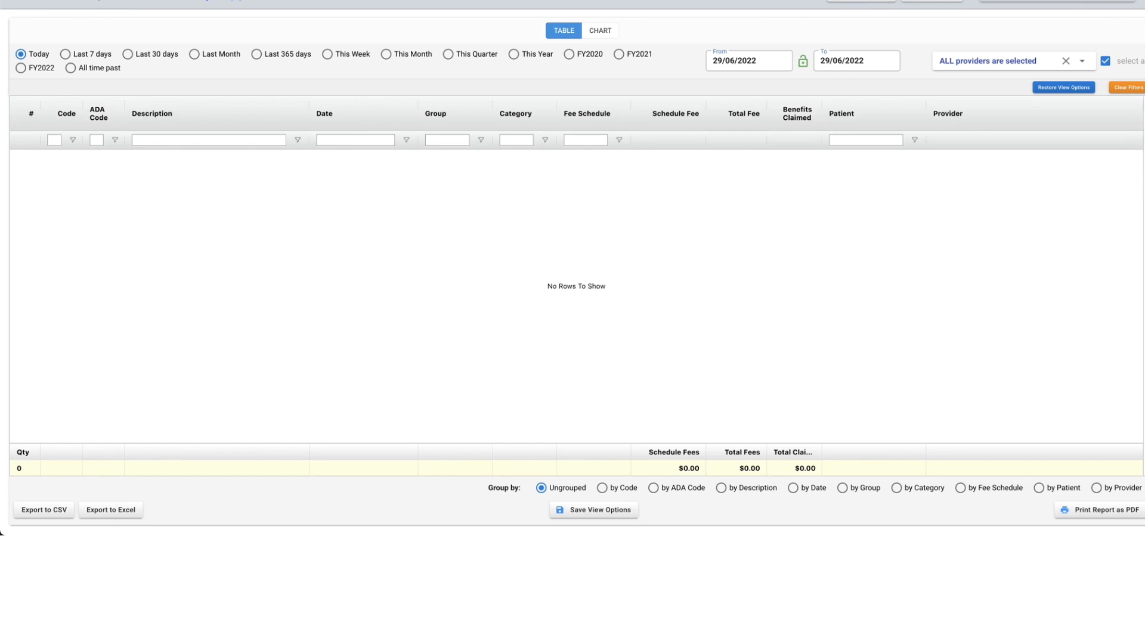
# - Show the Note column in the report table, hide it again and close the column list
pyautogui.click(1144, 156)
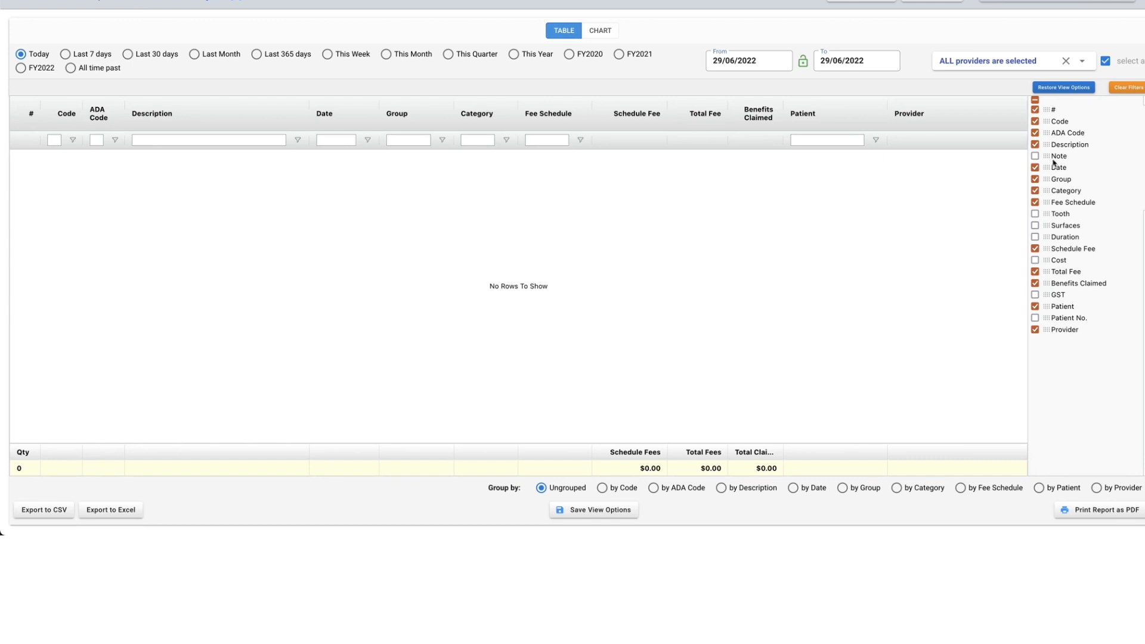
pyautogui.click(1035, 156)
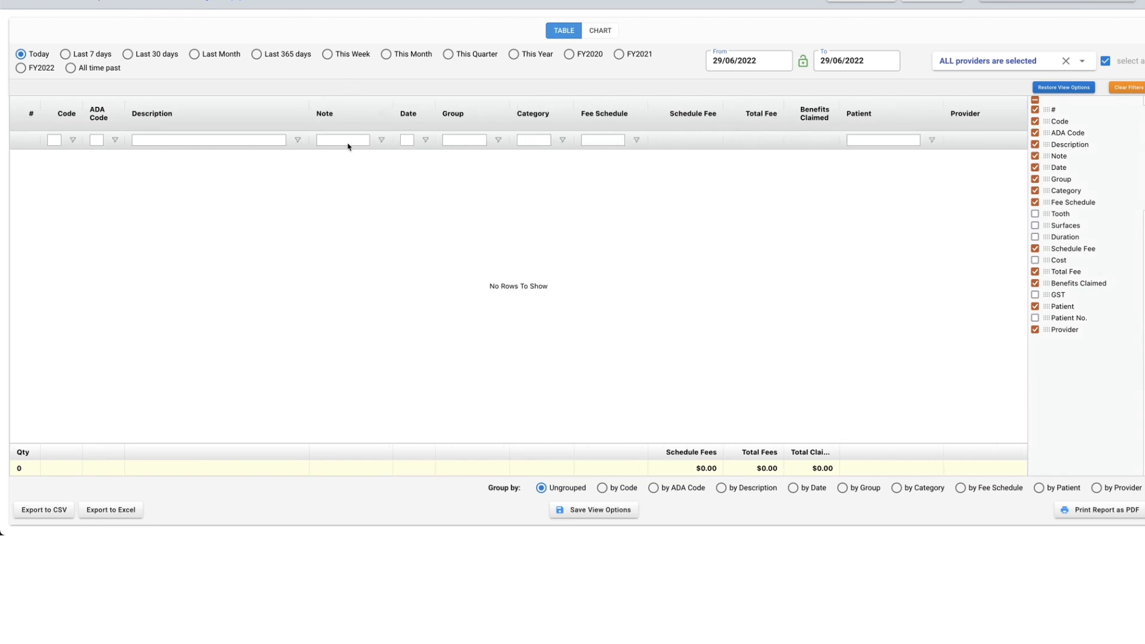
pyautogui.click(1036, 157)
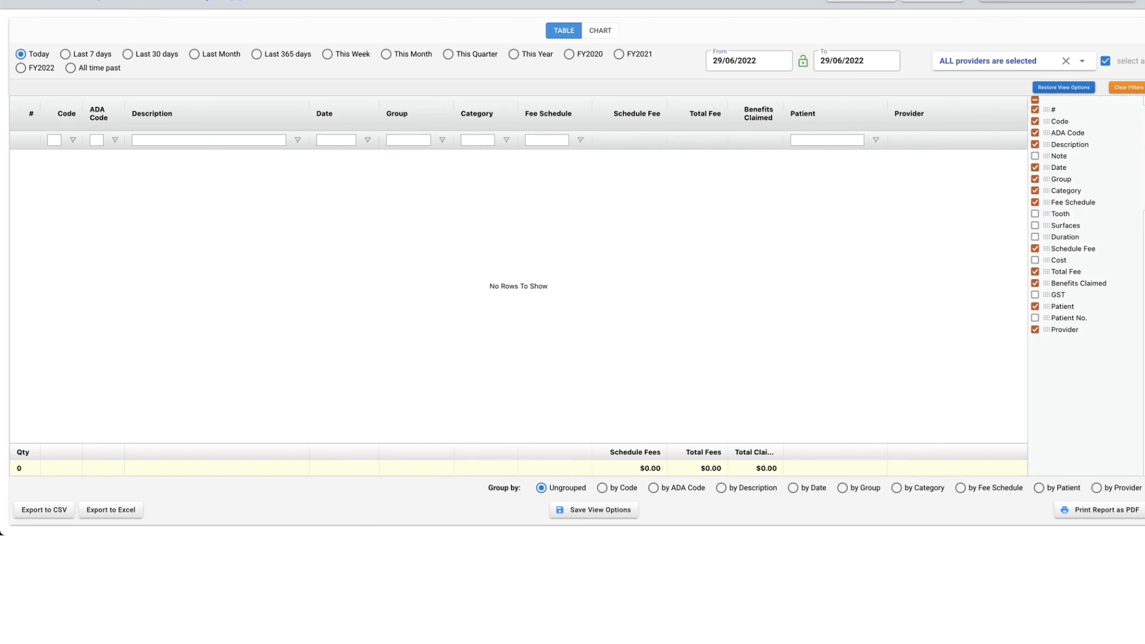
pyautogui.click(1144, 158)
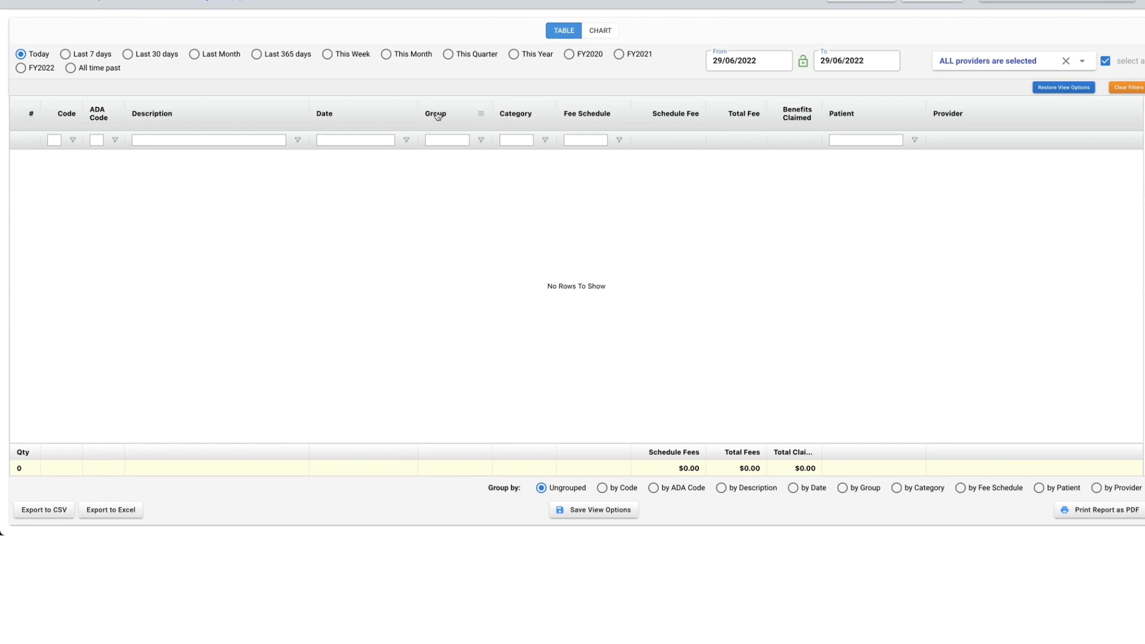
# - Move the Group column behind the Category column and set the report period to This Month
pyautogui.moveTo(446, 116); pyautogui.dragTo(477, 115)
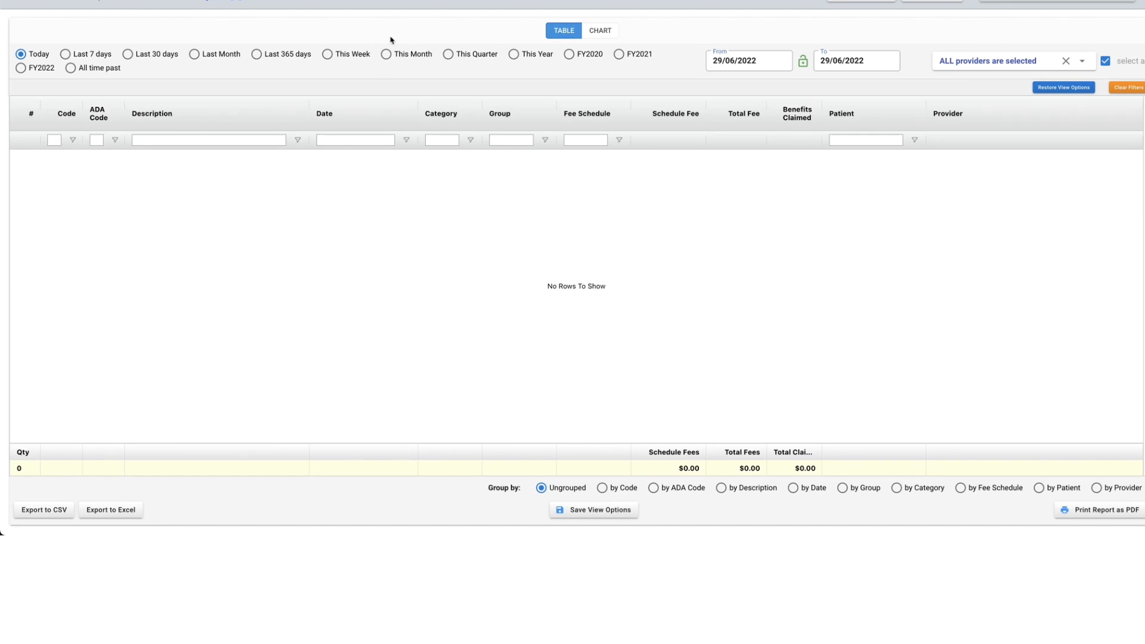
pyautogui.click(386, 55)
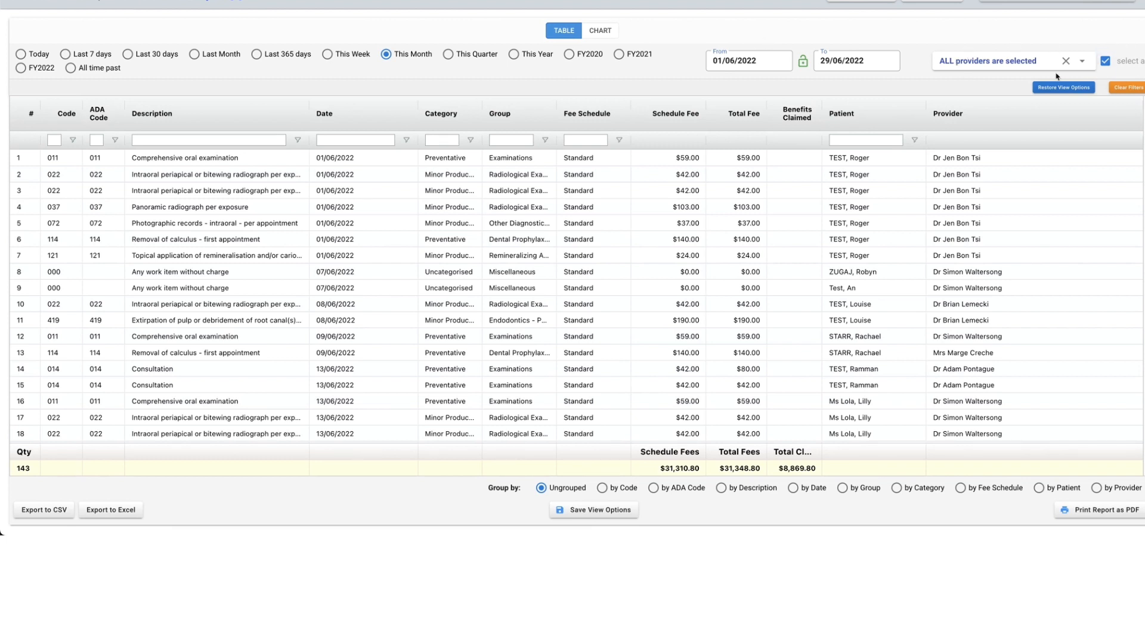
# - Clear the provider selection and filter the report to only the first provider in the list
pyautogui.click(999, 63)
pyautogui.click(980, 67)
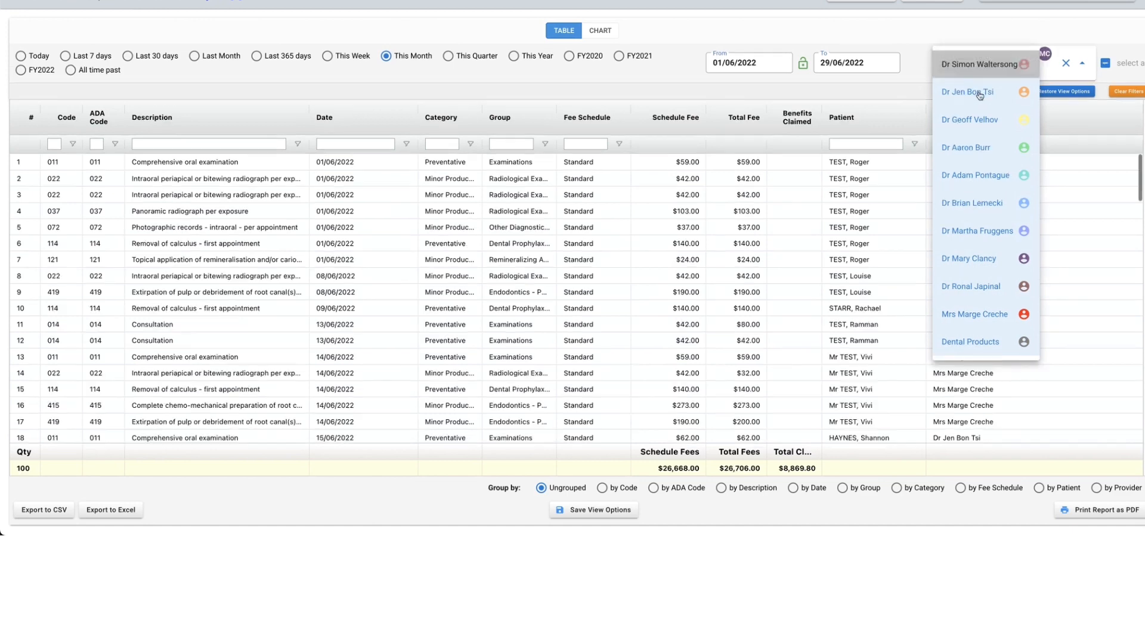
pyautogui.click(980, 93)
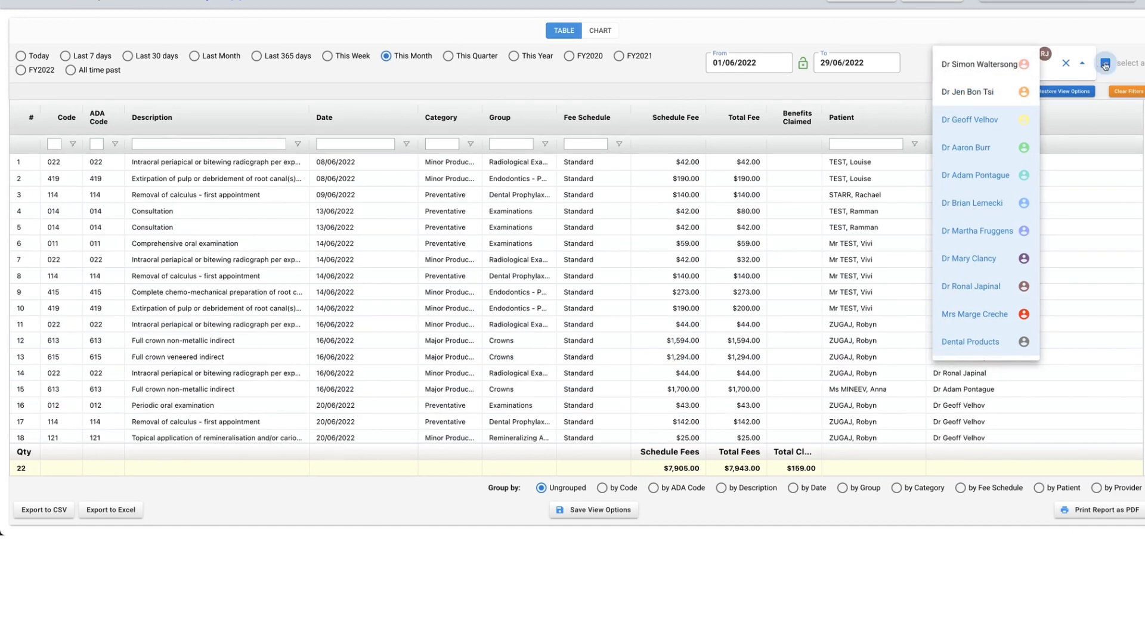
pyautogui.click(1105, 64)
pyautogui.click(1021, 58)
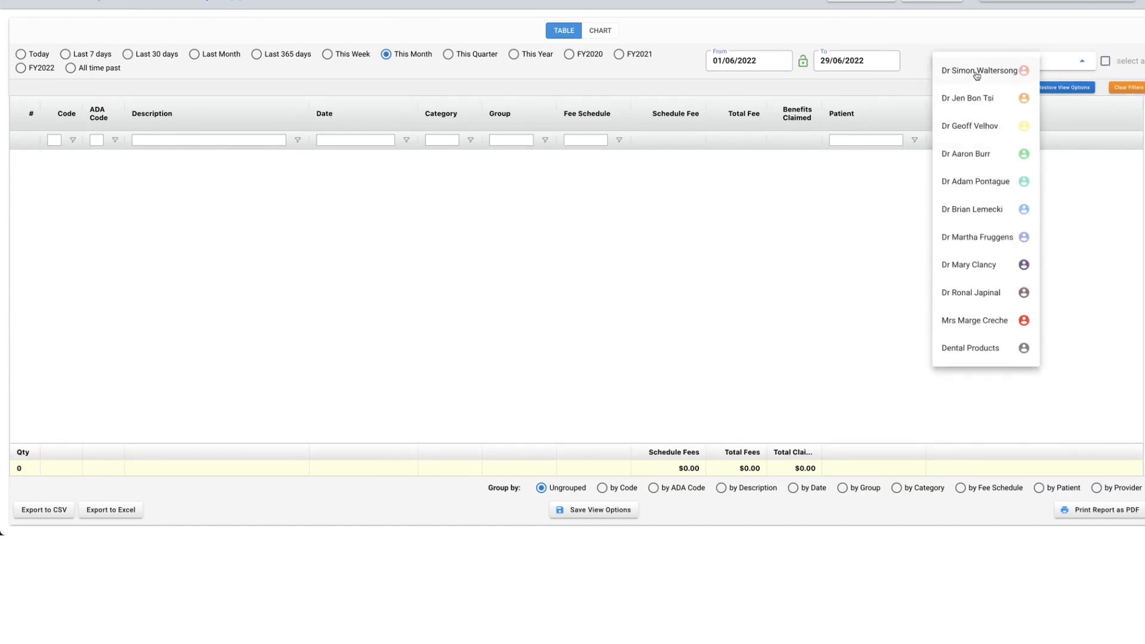
pyautogui.click(977, 74)
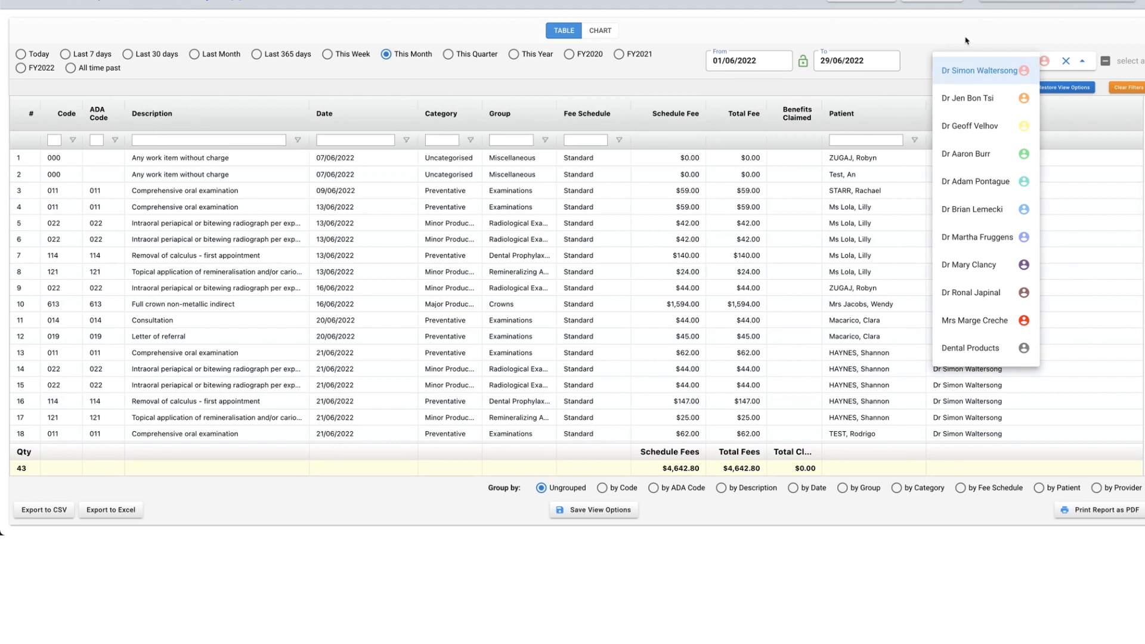
pyautogui.click(966, 40)
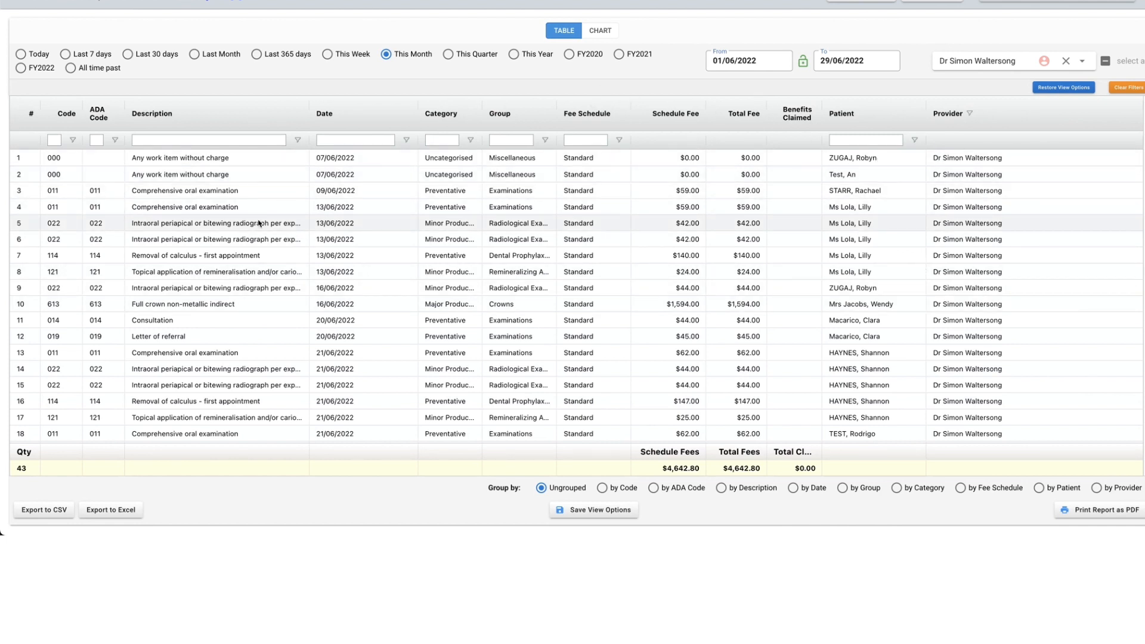
# - Look through the provider's procedure rows for the month and group them by Code
pyautogui.scroll(-7, 336, 301)
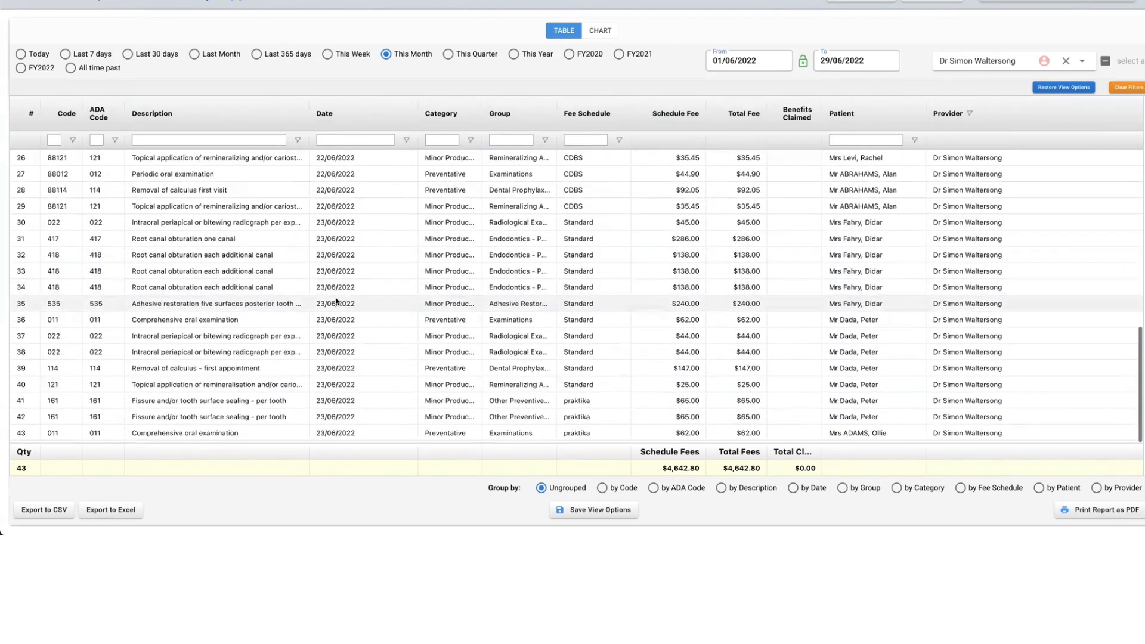
pyautogui.scroll(7, 335, 302)
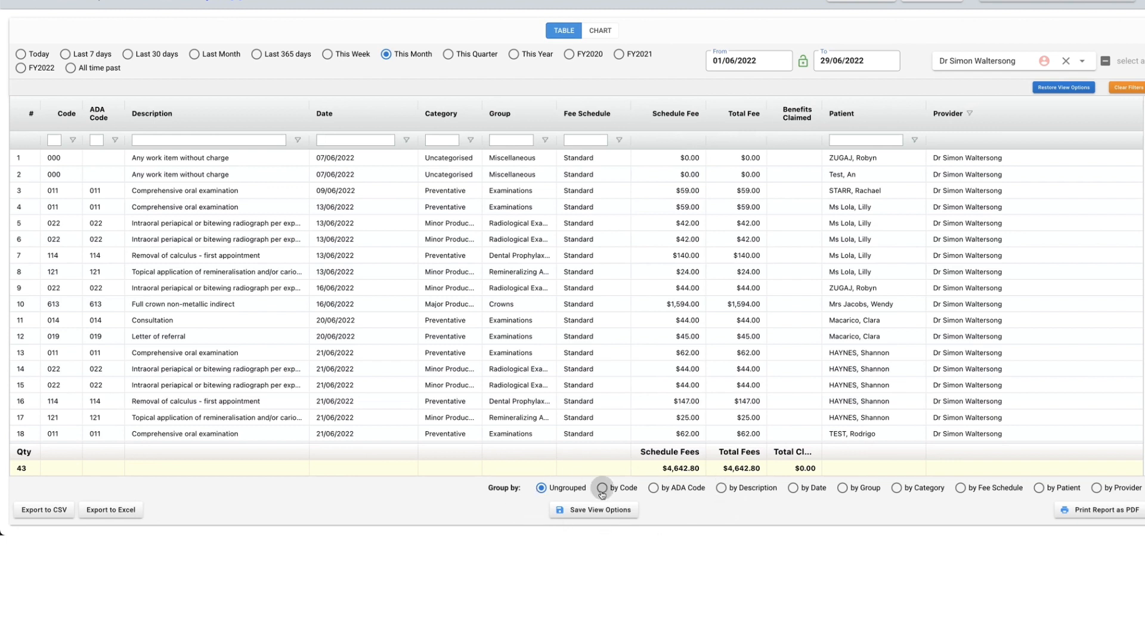
pyautogui.click(602, 492)
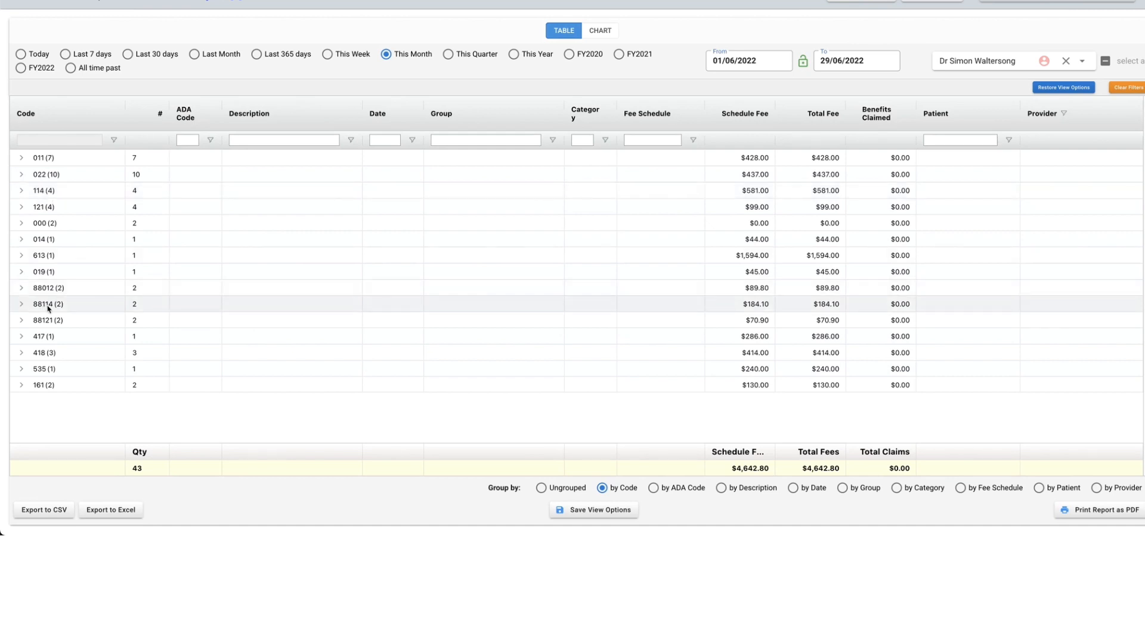
# - Regroup the procedures by ADA Code and review the individual items inside group 114
pyautogui.click(654, 489)
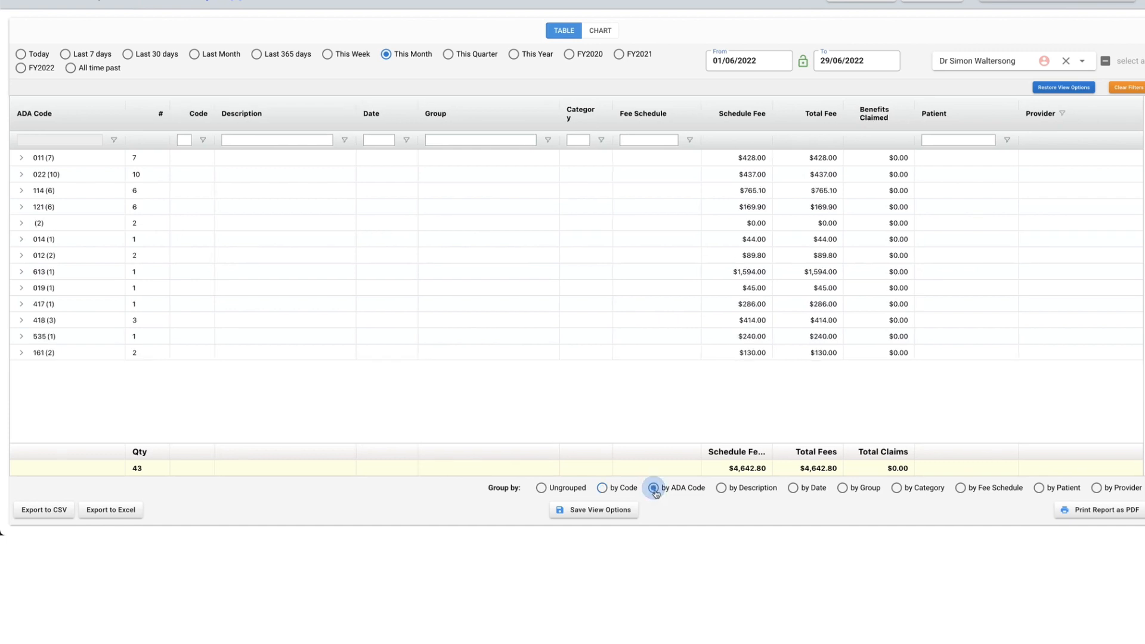
pyautogui.click(23, 192)
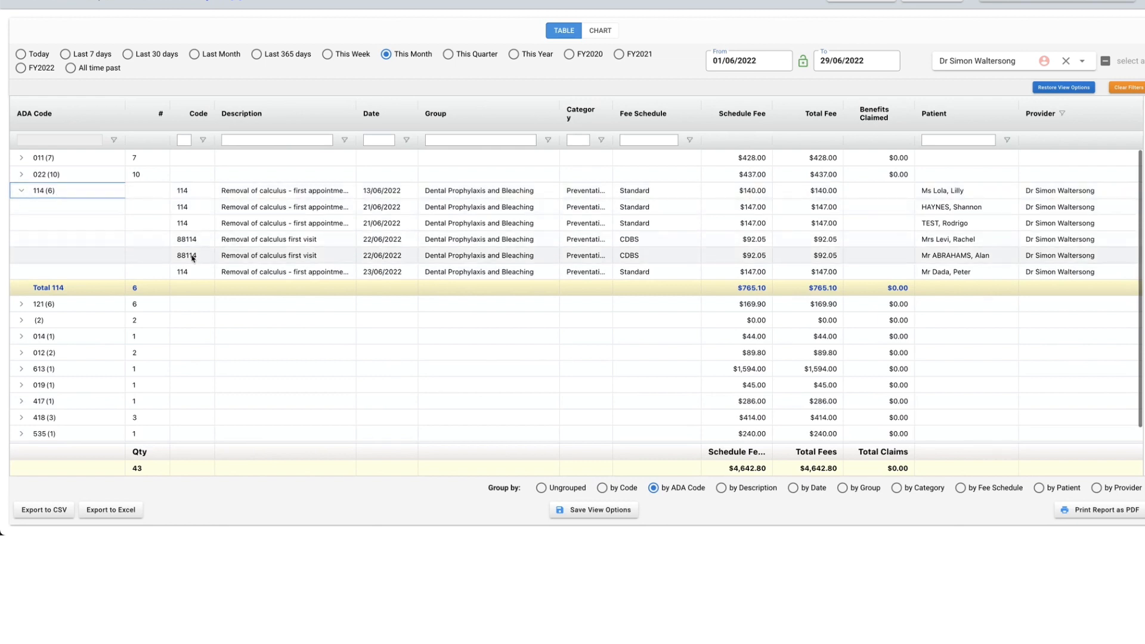
pyautogui.click(21, 191)
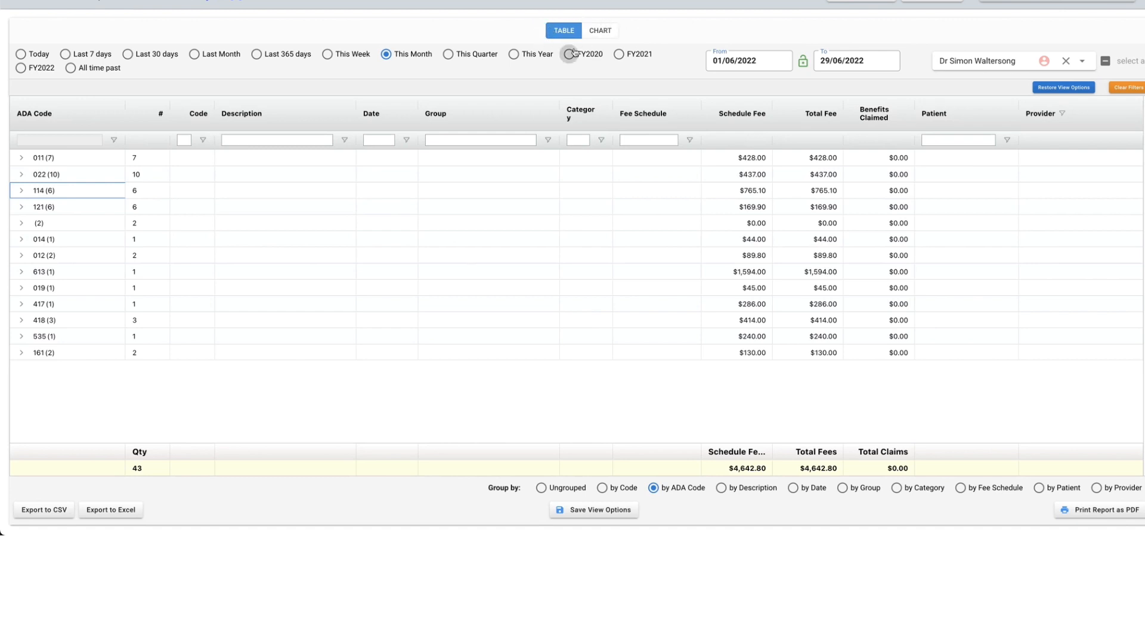
# - Display the report as charts and examine the quantity and share of each ADA code
pyautogui.click(602, 37)
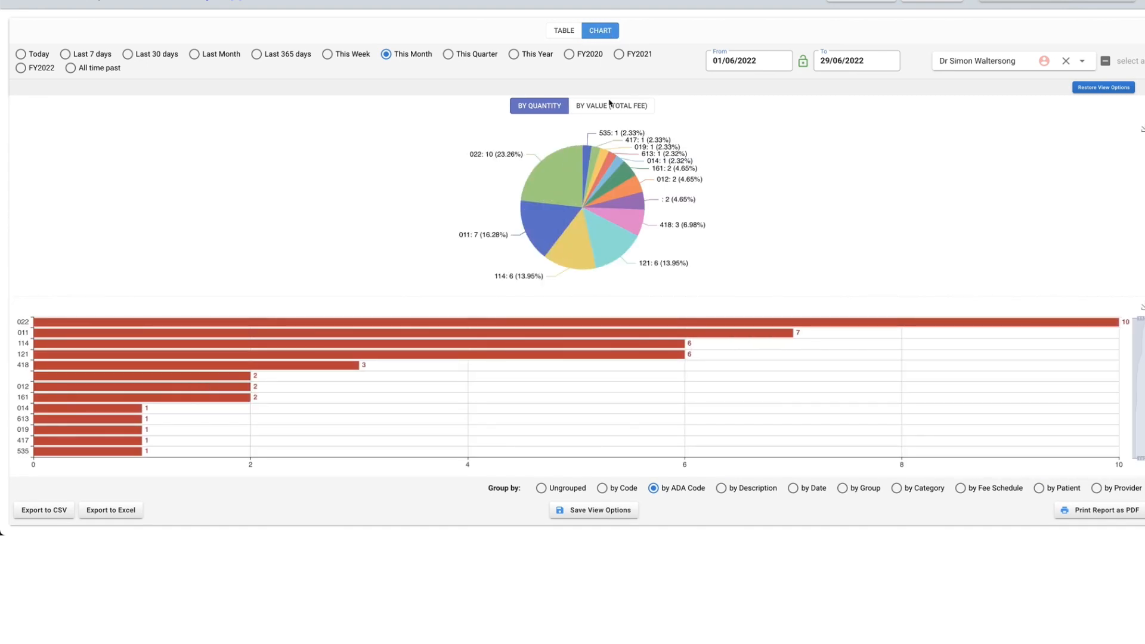
pyautogui.moveTo(556, 202)
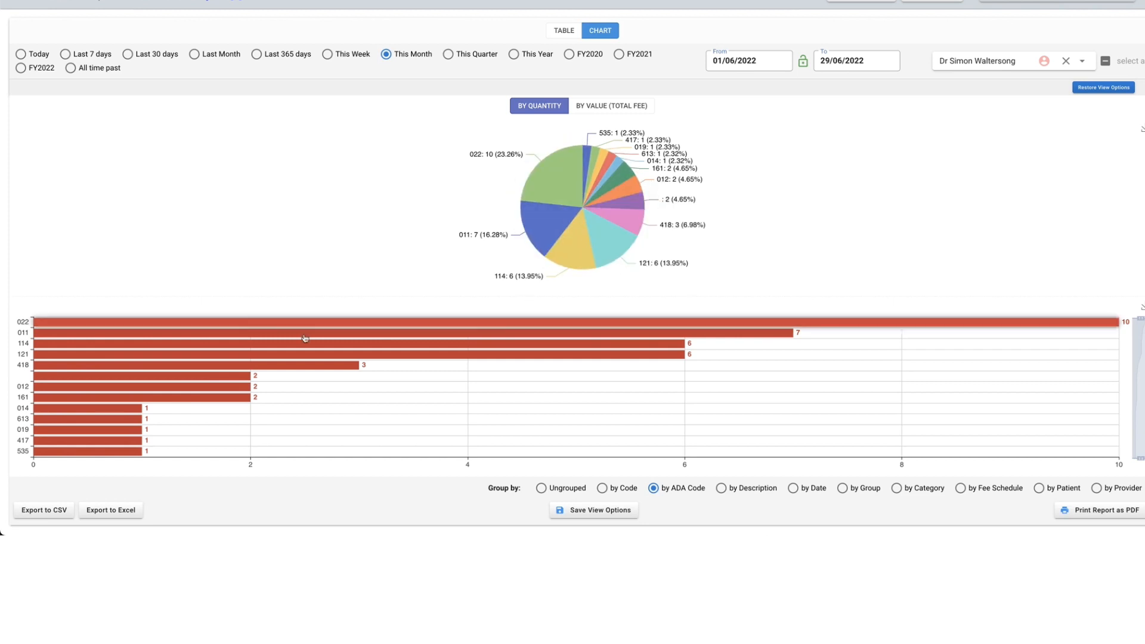
pyautogui.moveTo(123, 457)
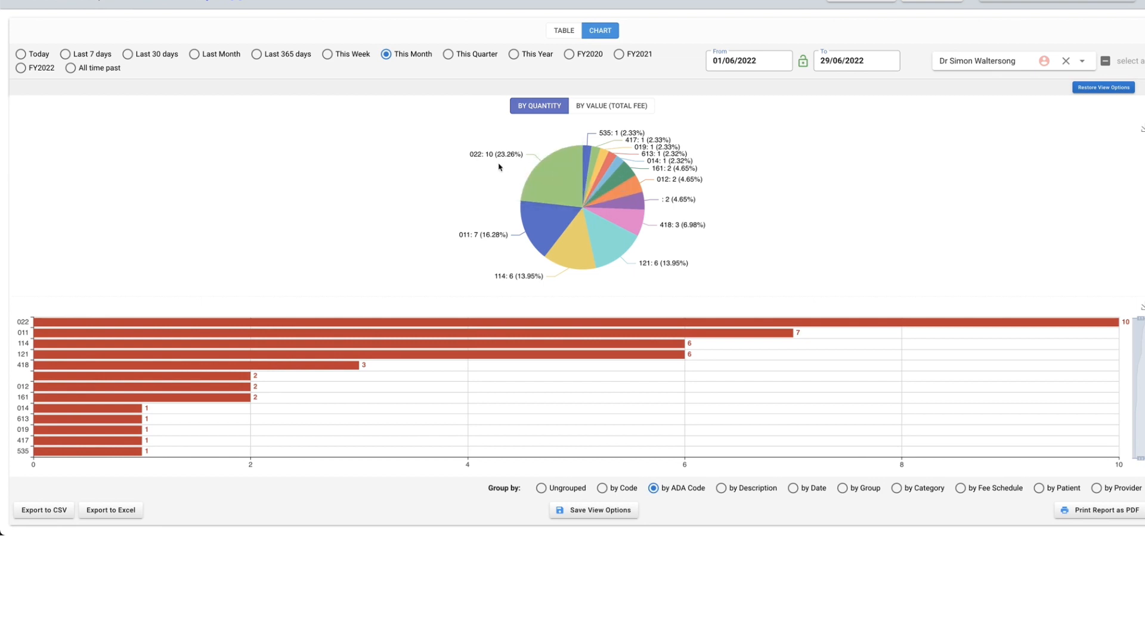
pyautogui.moveTo(490, 159)
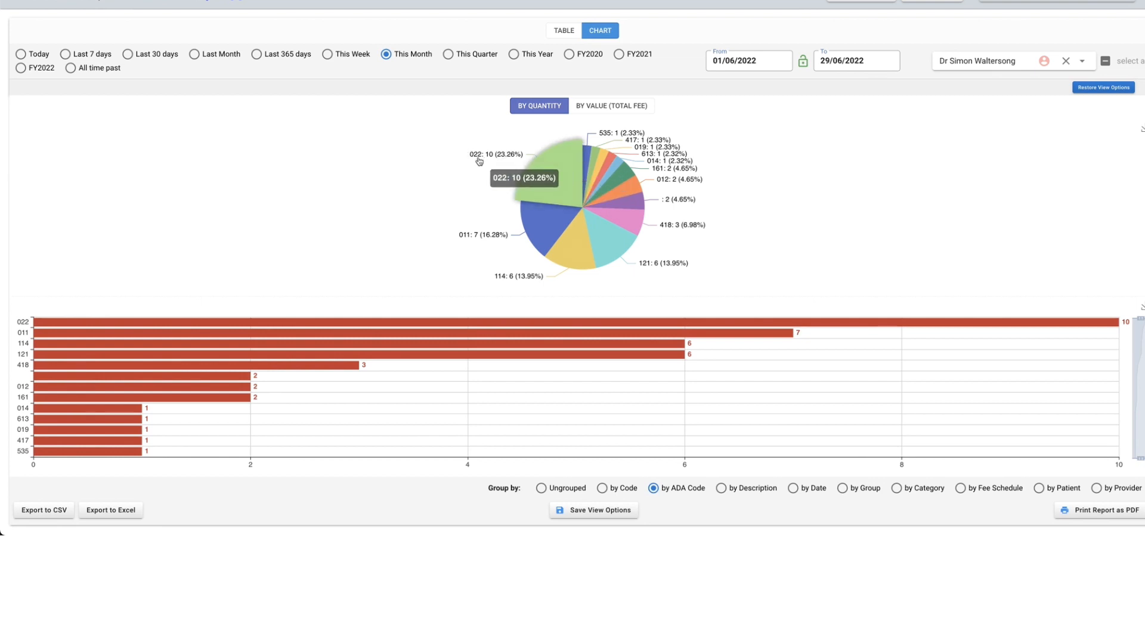
# - Chart the production by value (total fee) and group it by Category
pyautogui.click(613, 109)
pyautogui.moveTo(440, 178)
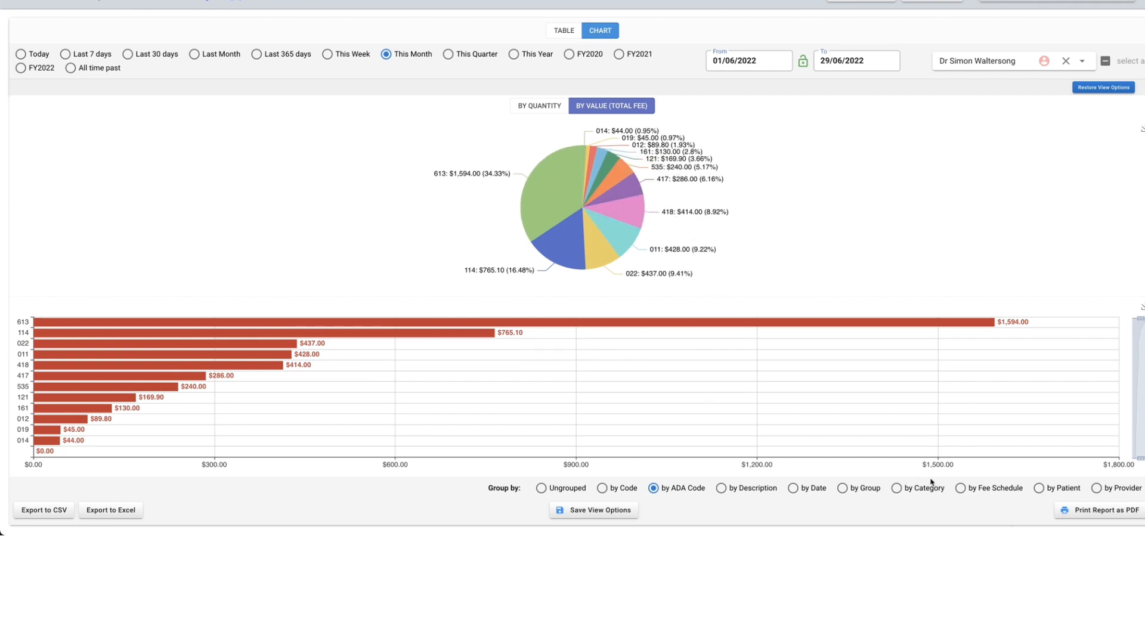
pyautogui.click(896, 489)
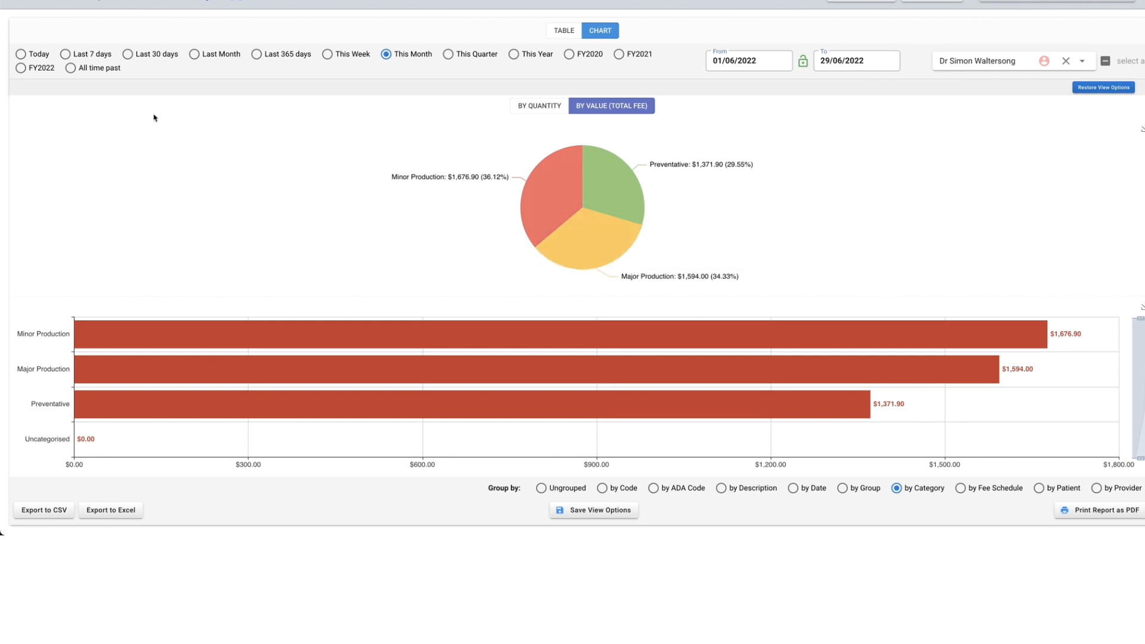
# - Open the Treatment Categories in the Treatment Types & Plans management settings to view the code ranges behind each category
pyautogui.click(21, 3)
pyautogui.scroll(-2, 61, 275)
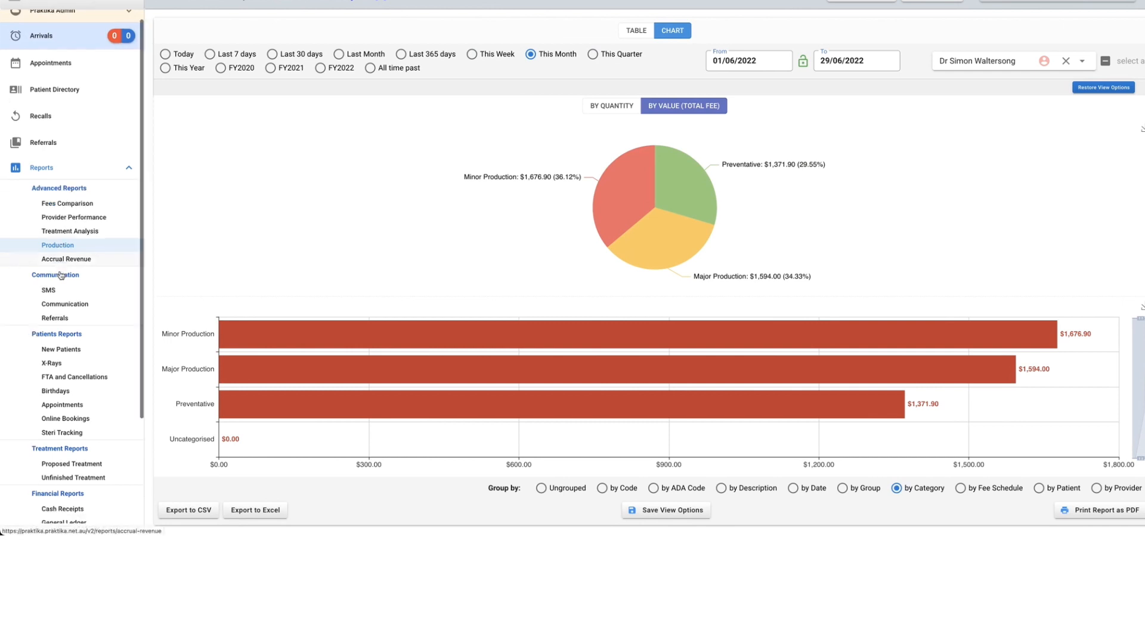
pyautogui.click(59, 483)
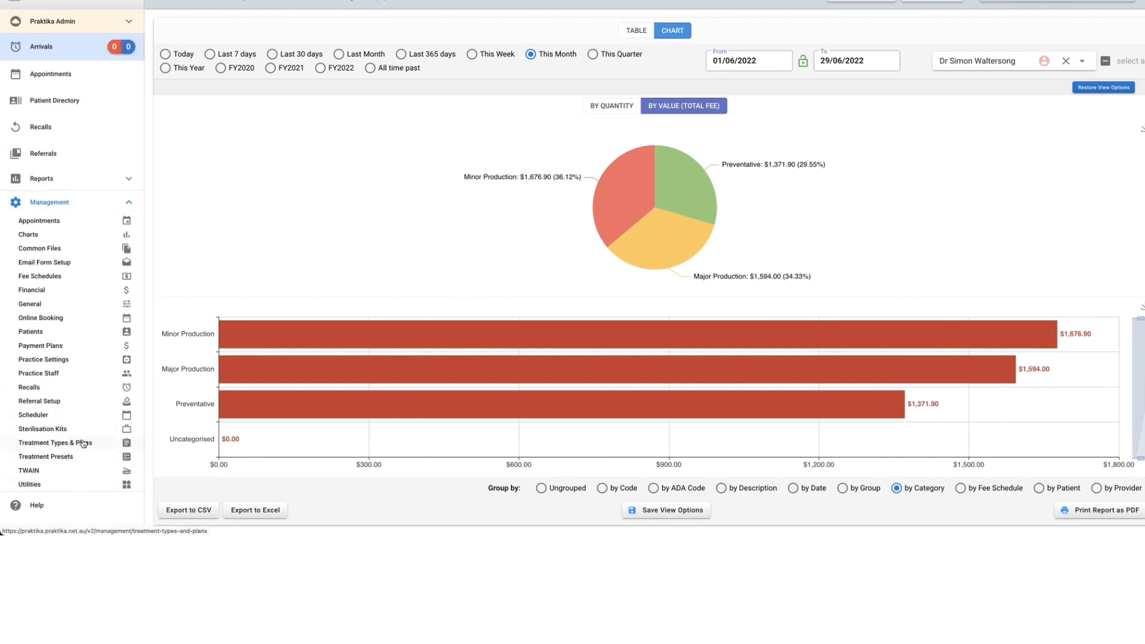
pyautogui.click(53, 444)
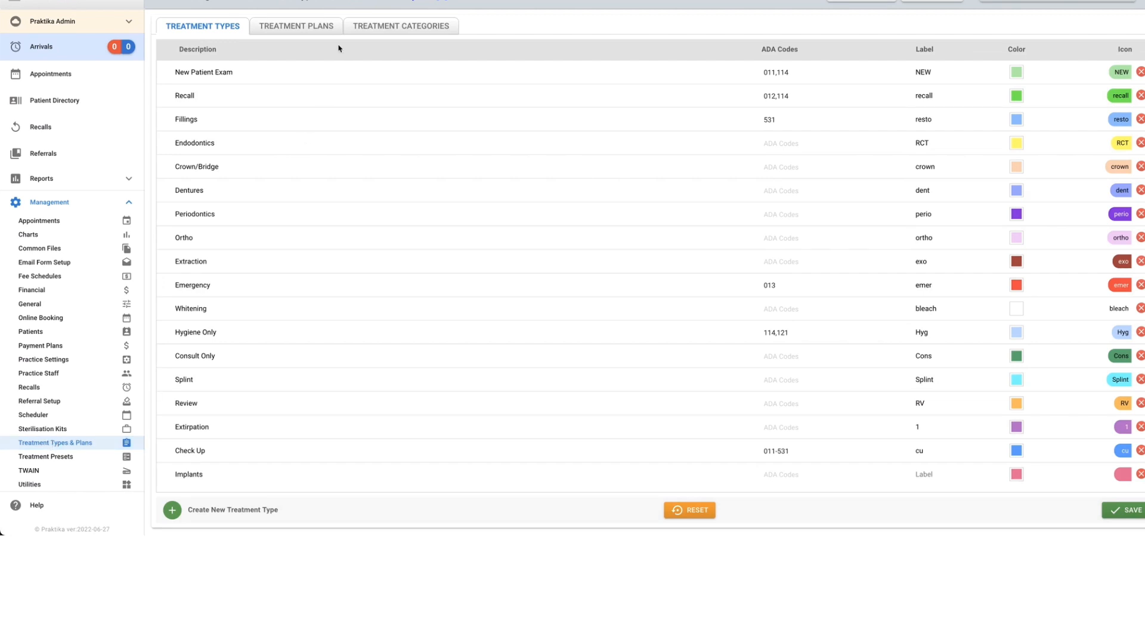
pyautogui.click(415, 27)
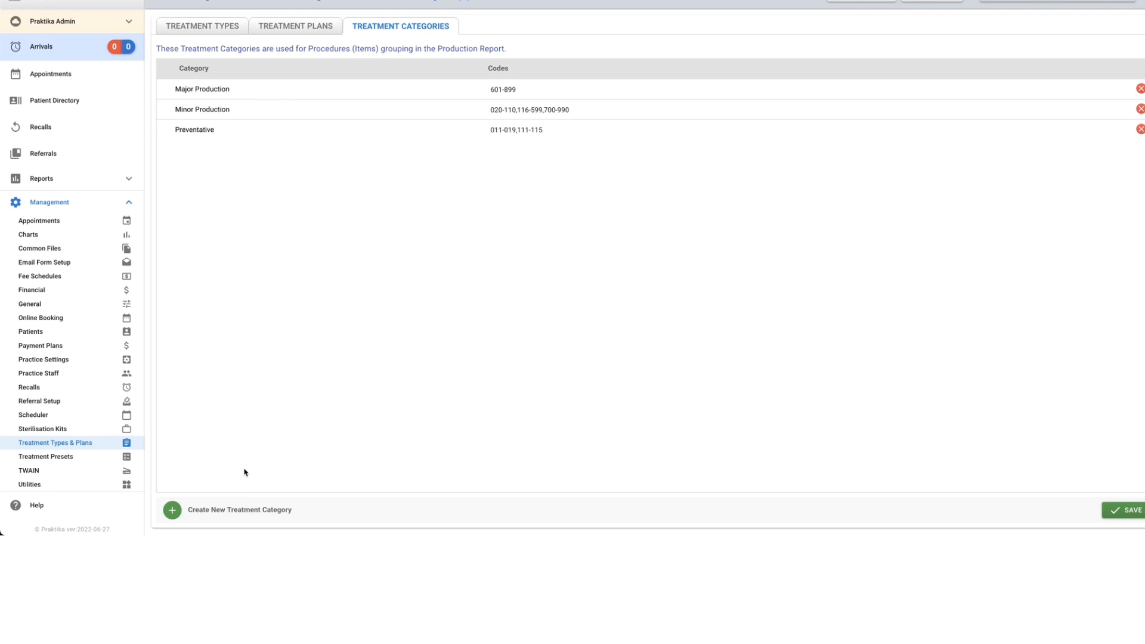
# - Reopen the Production report and chart last month's procedures for all providers, grouped by Category
pyautogui.click(53, 181)
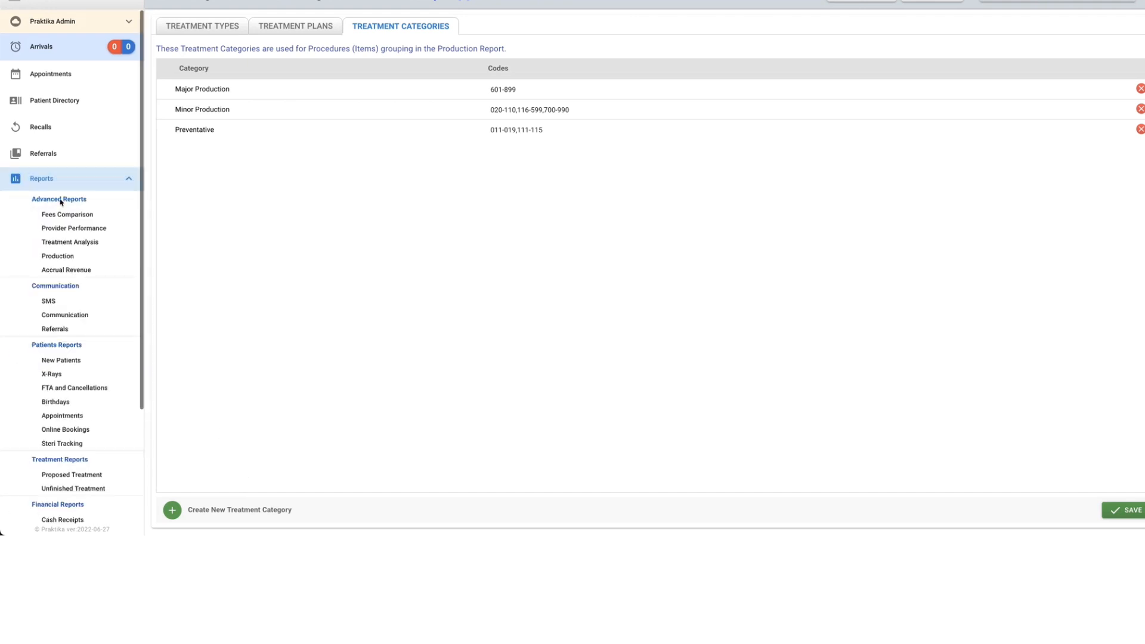
pyautogui.click(64, 256)
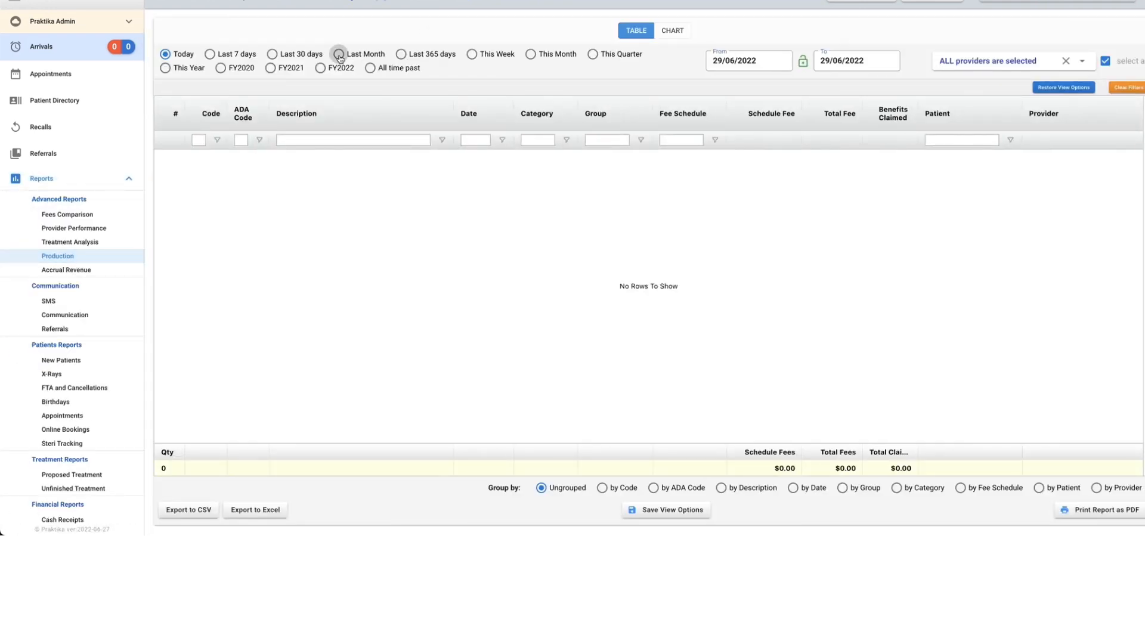
pyautogui.click(339, 55)
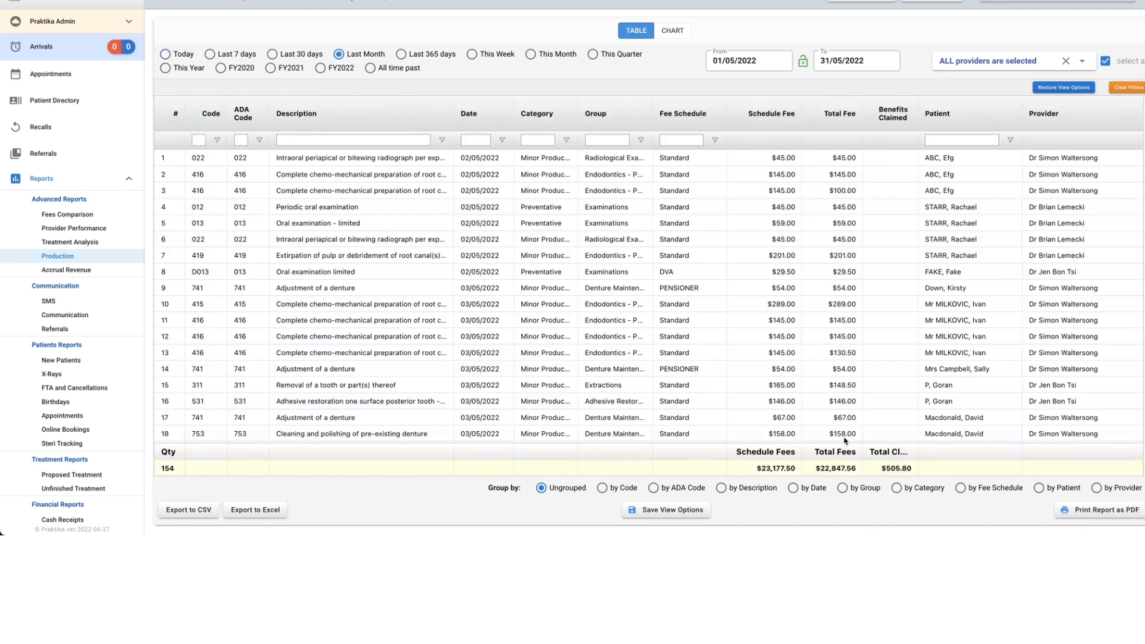
pyautogui.click(896, 488)
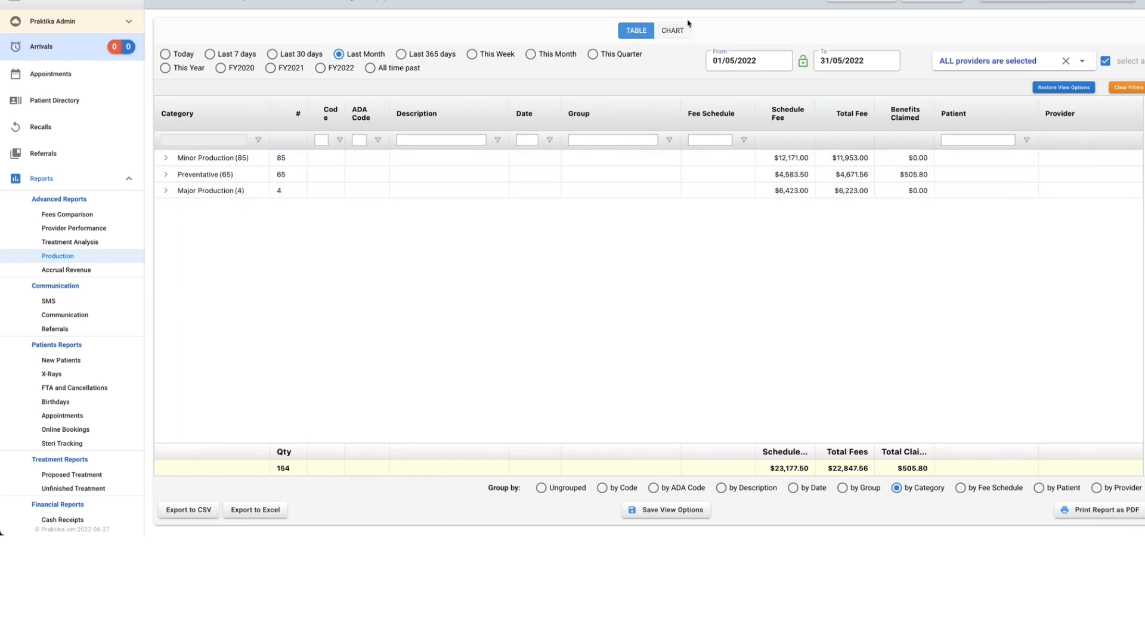
pyautogui.click(674, 34)
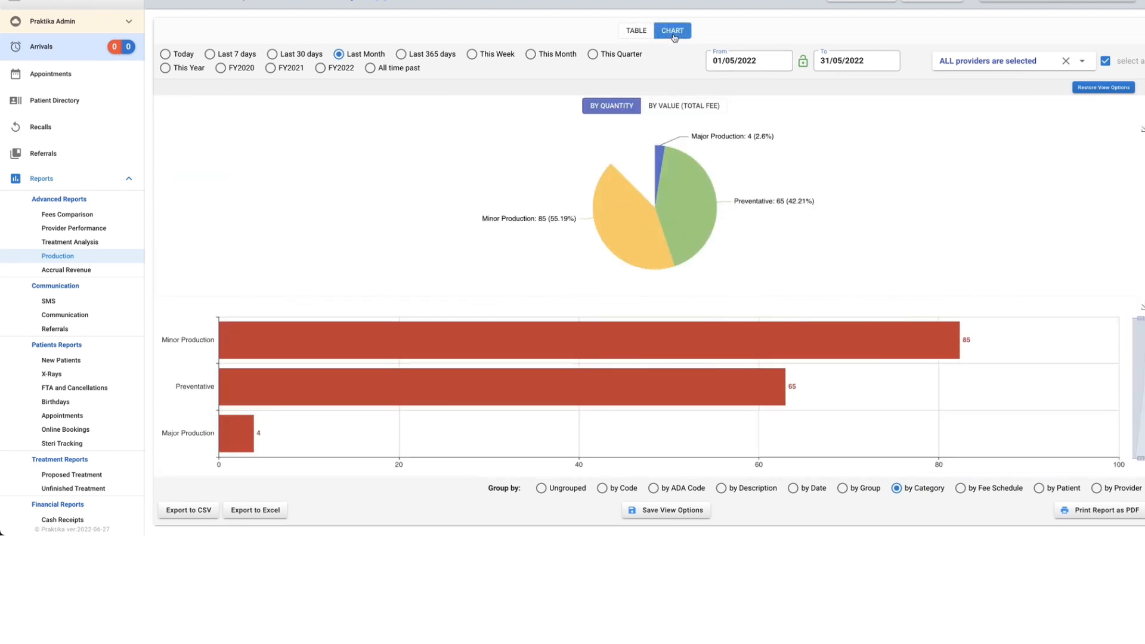